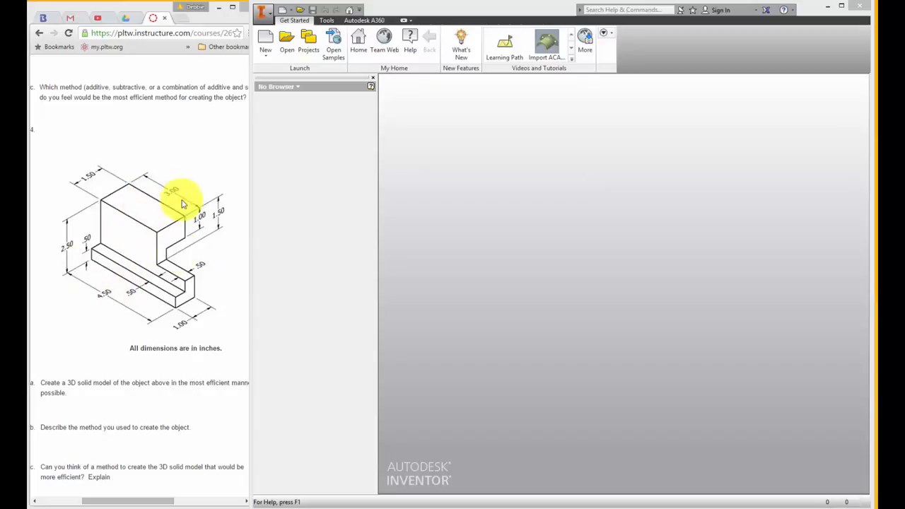
Create a new part file from the Standard.ipt template
click(534, 126)
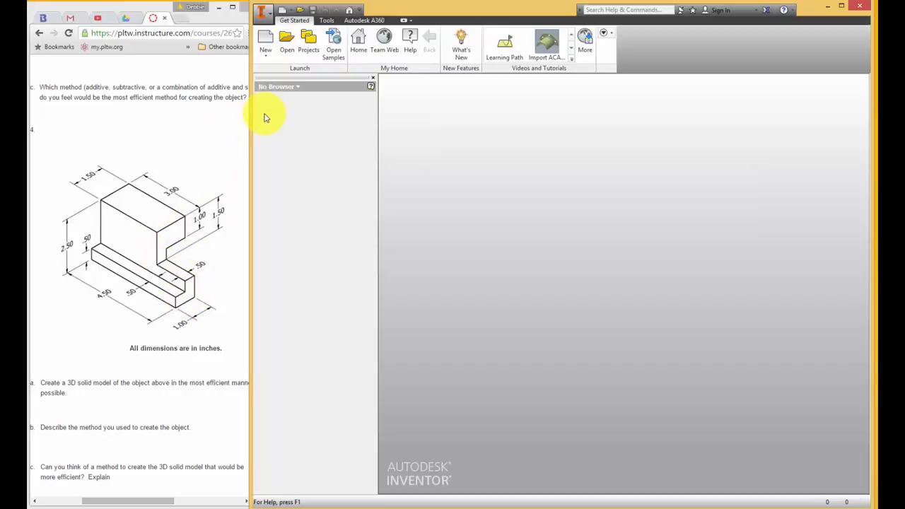
click(266, 41)
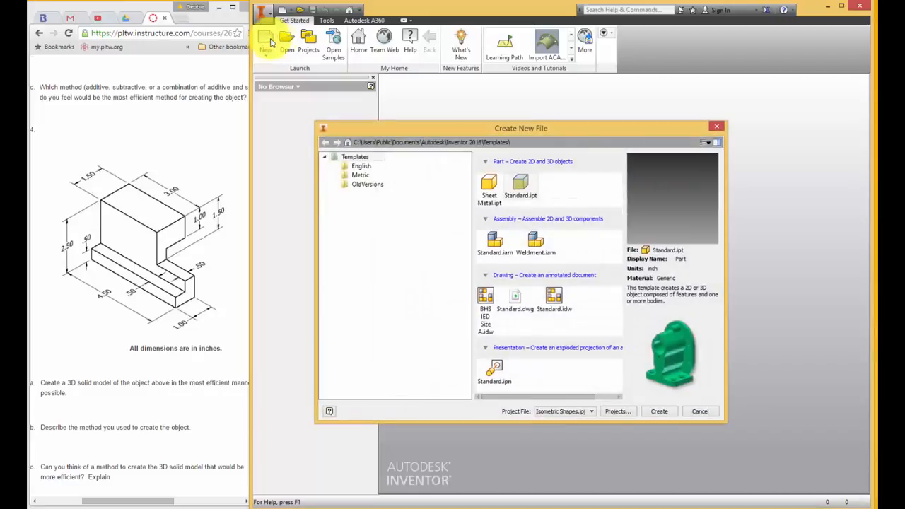
double_click(523, 188)
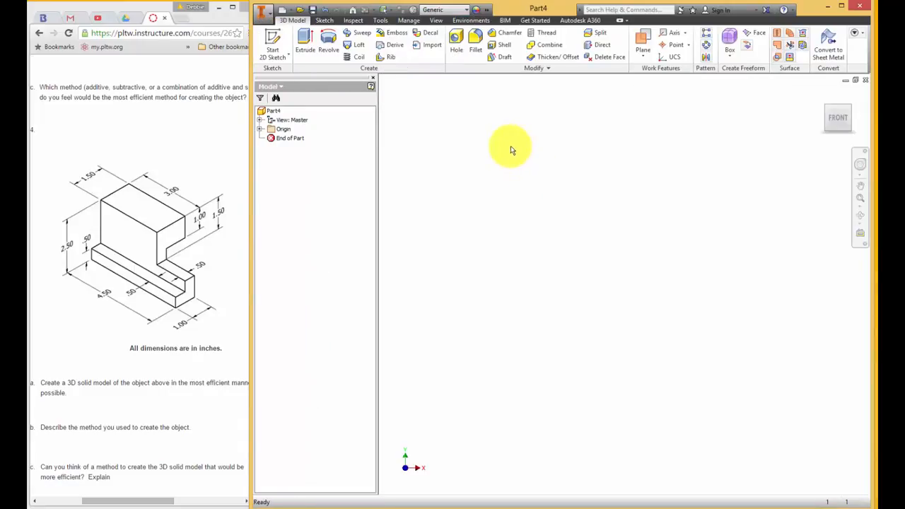
Check the length units in the part's document settings
click(382, 20)
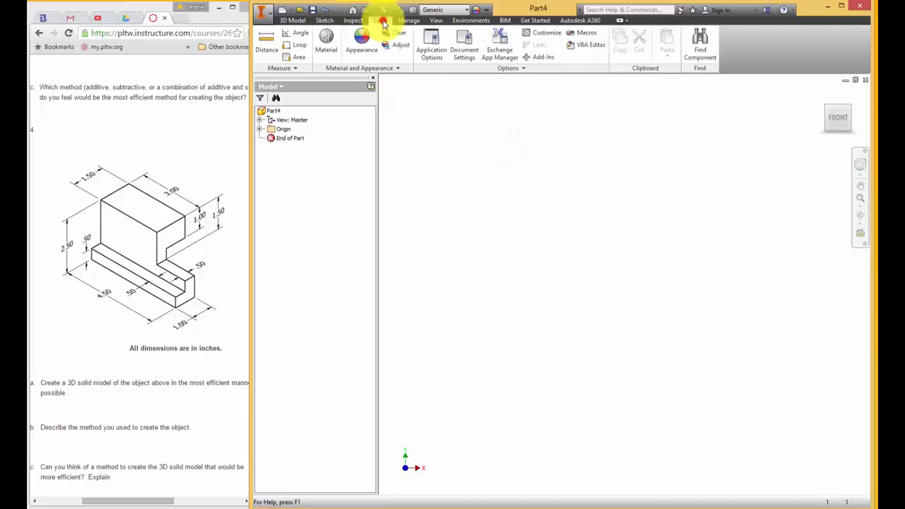
click(463, 48)
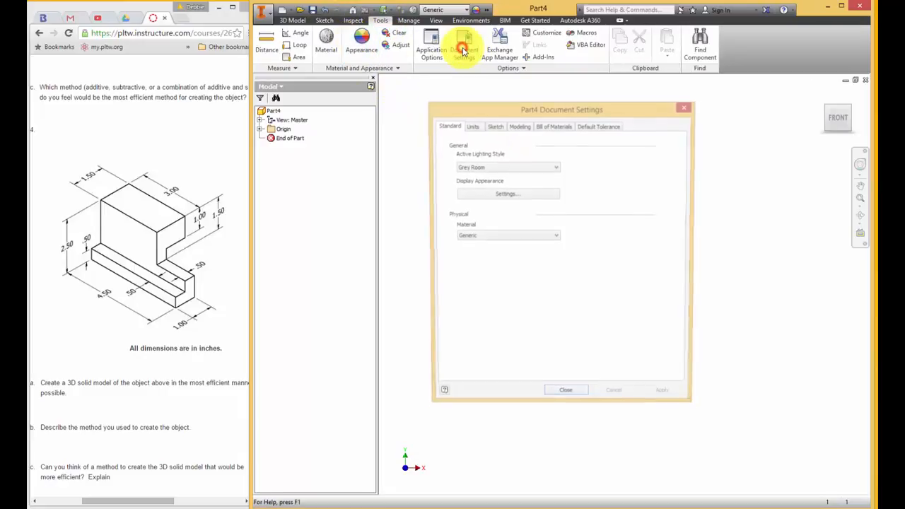
click(470, 126)
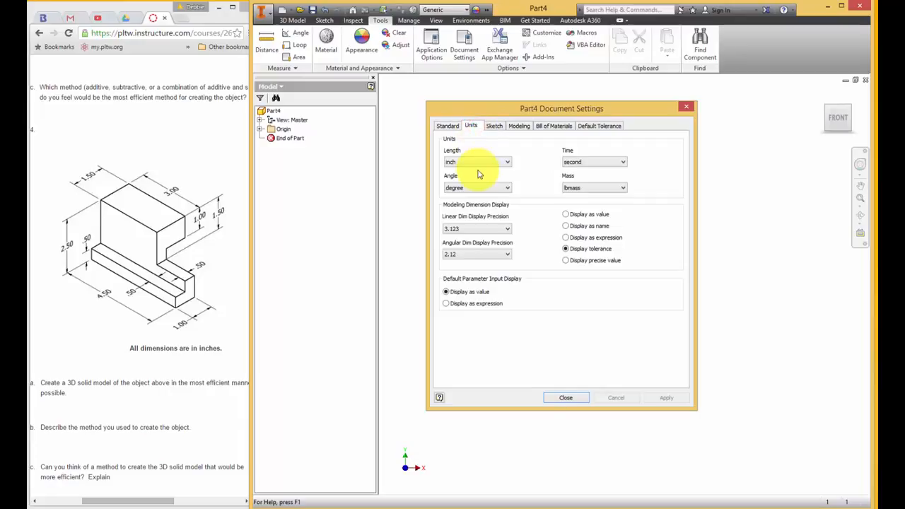
click(580, 398)
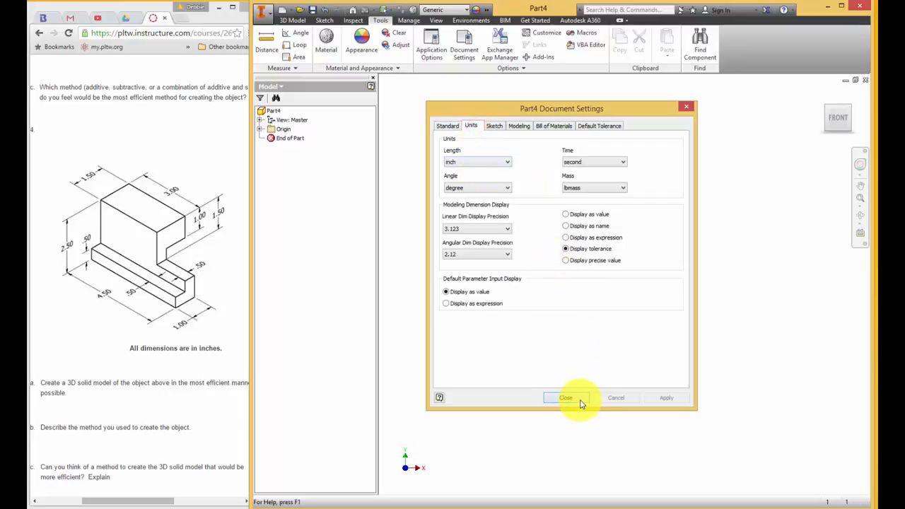
Start a 2D sketch on the YZ plane
click(286, 20)
click(272, 41)
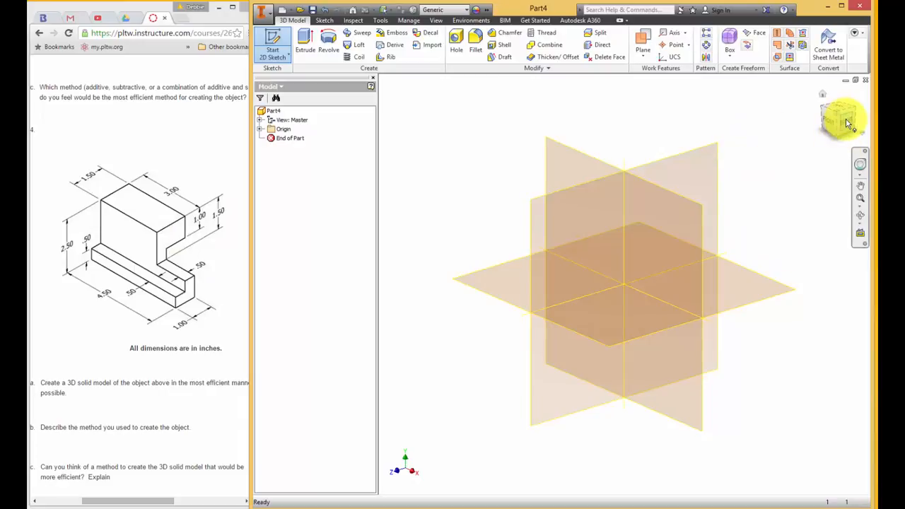
click(705, 156)
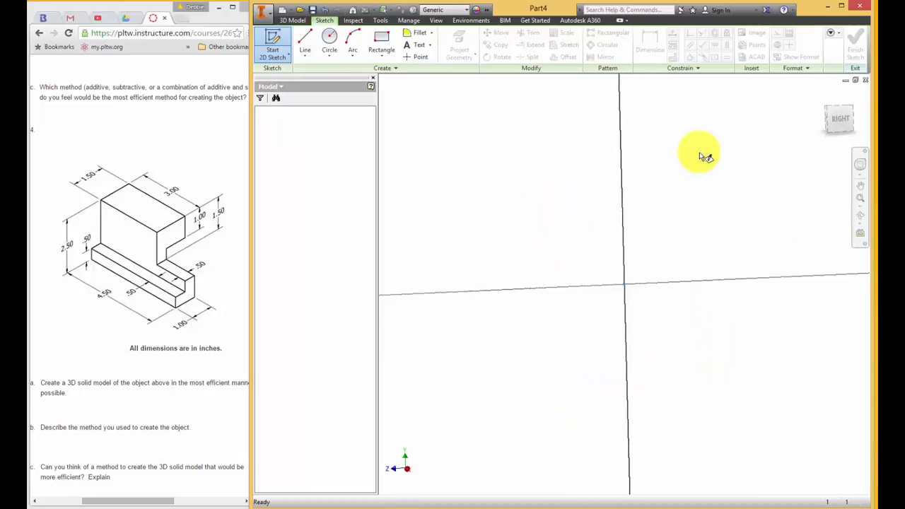
mouse_move(699, 154)
middle_down()
mouse_move(578, 234)
mouse_move(517, 300)
middle_up()
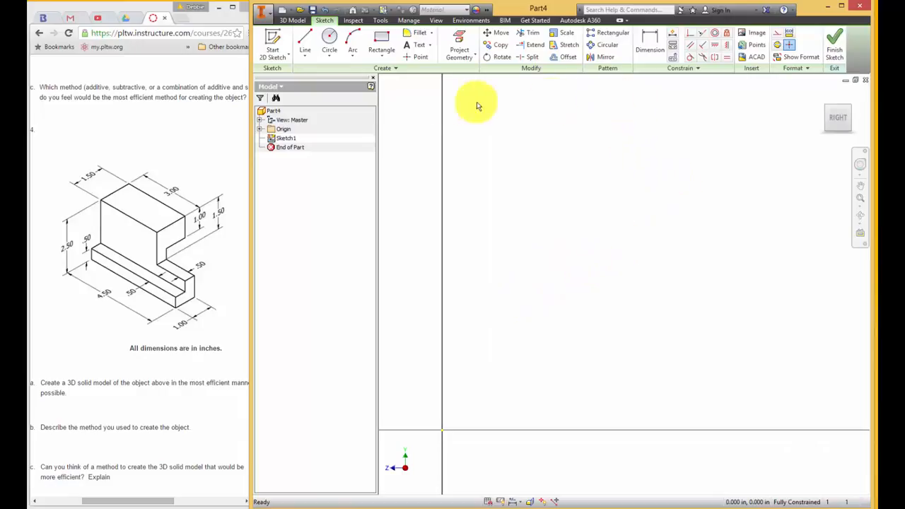
Draw the first two profile lines: 0.5 in vertically up from the origin, then 0.5 in horizontally to the right
click(305, 37)
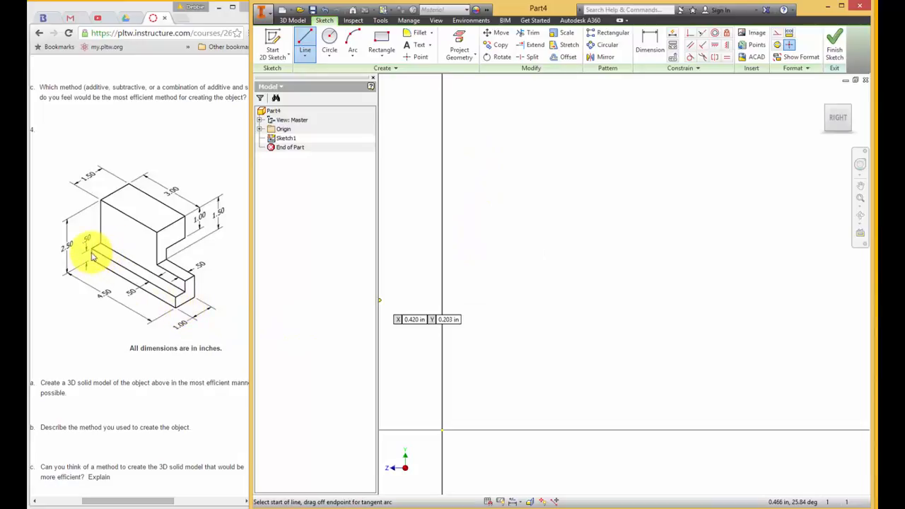
click(442, 429)
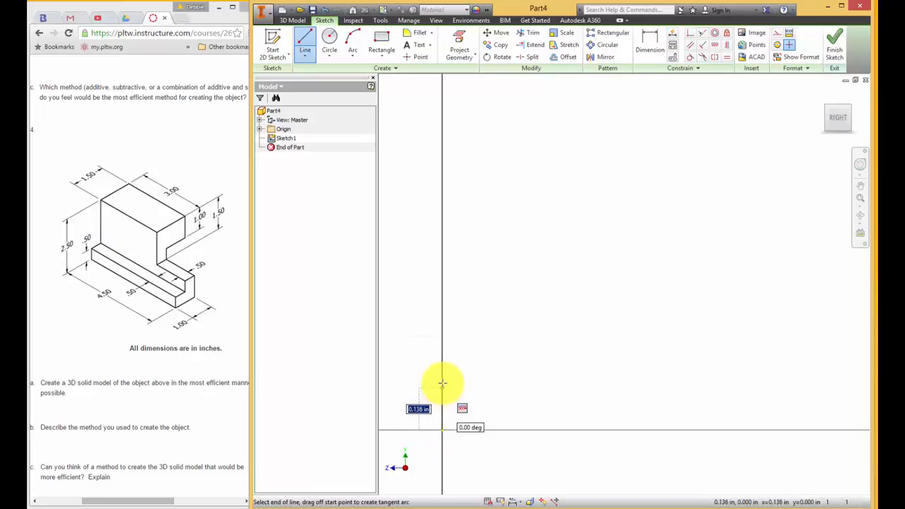
text(.5)
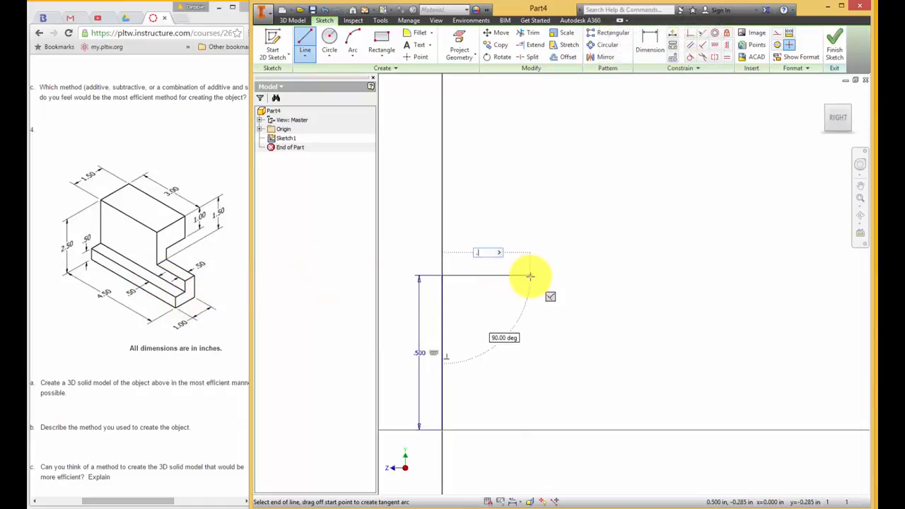
text(500)
key(Return)
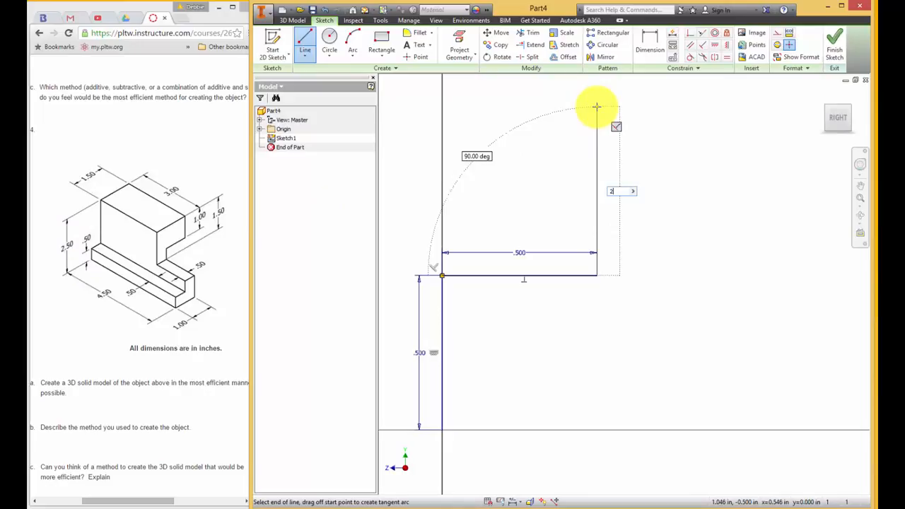
Continue the profile with lines 2 in up, 1.5 in to the right and 1 in down
key(Return)
scroll(600, 110, up, 6)
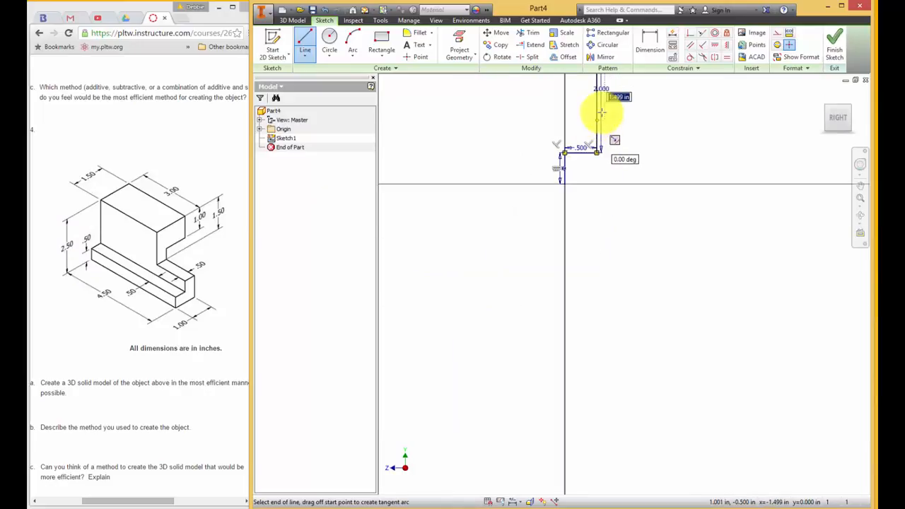
mouse_move(600, 110)
middle_down()
mouse_move(584, 208)
mouse_move(531, 323)
middle_up()
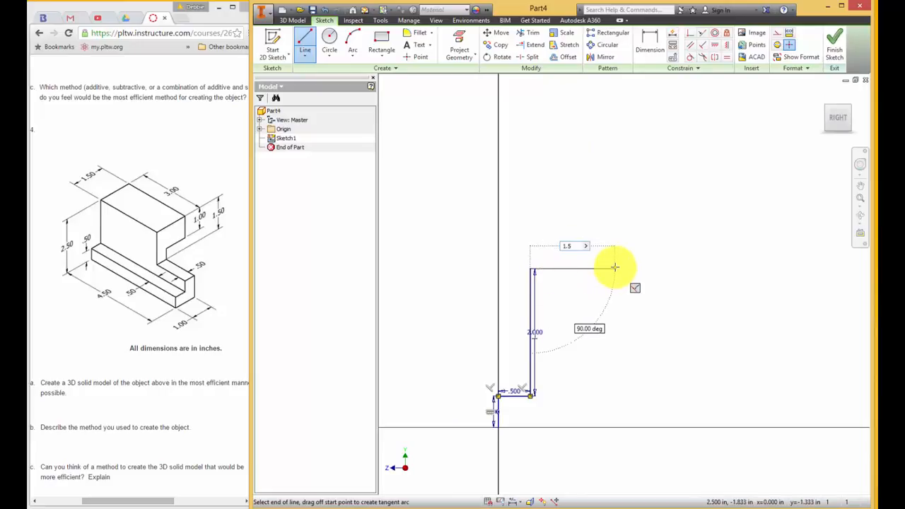
key(Return)
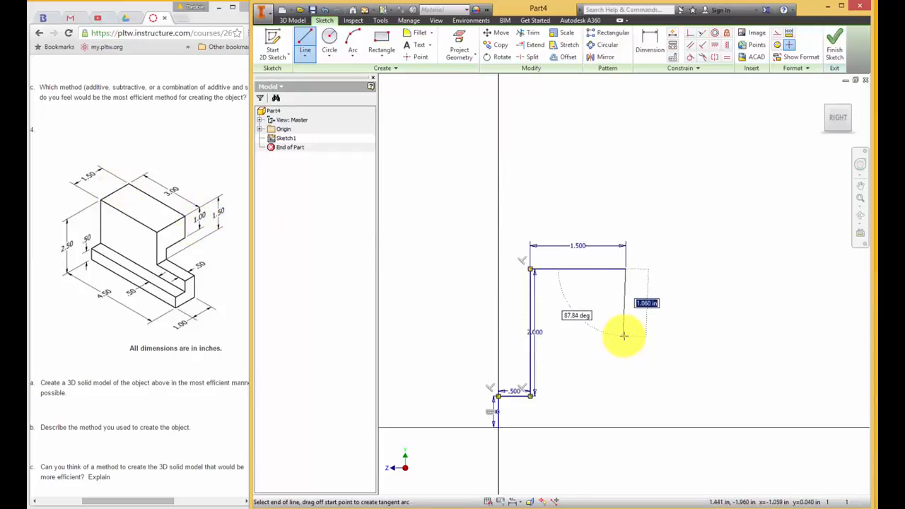
text(1)
key(Return)
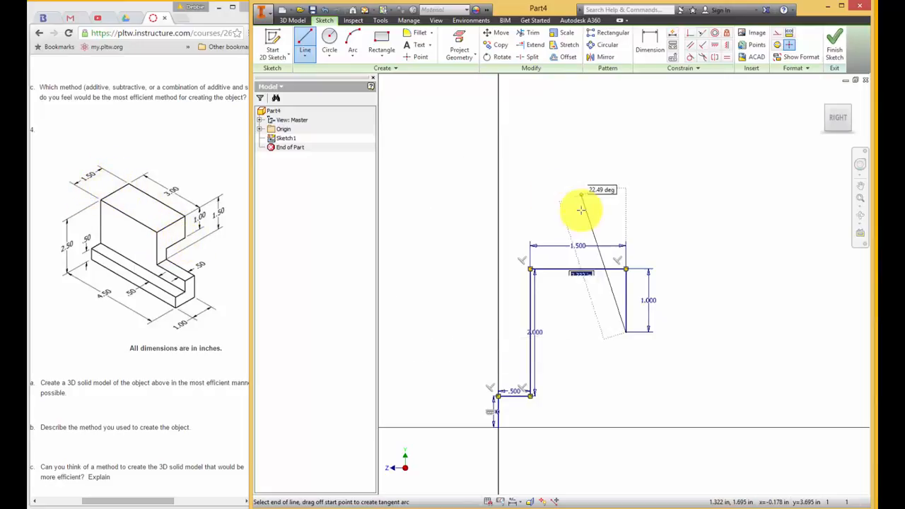
Finish the profile with a 1 in line to the left, a vertical line down to the horizontal axis and a closing line to the origin
click(572, 332)
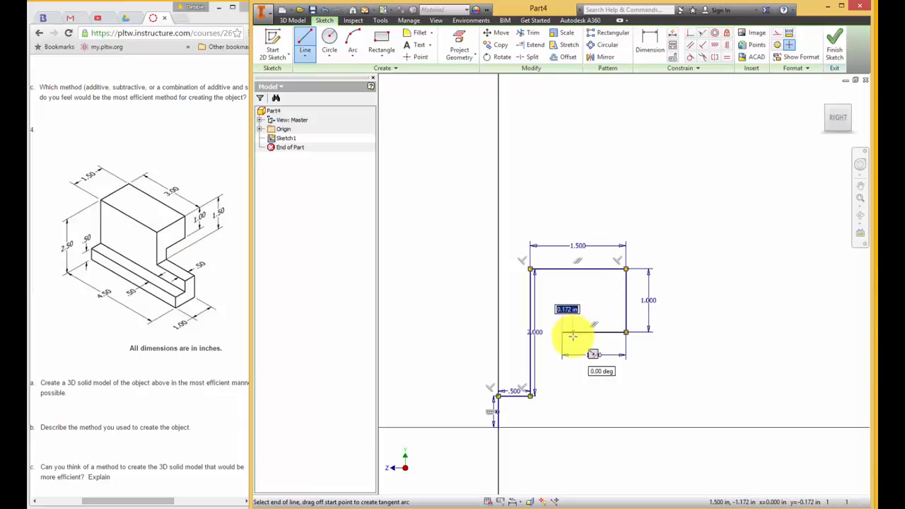
click(563, 332)
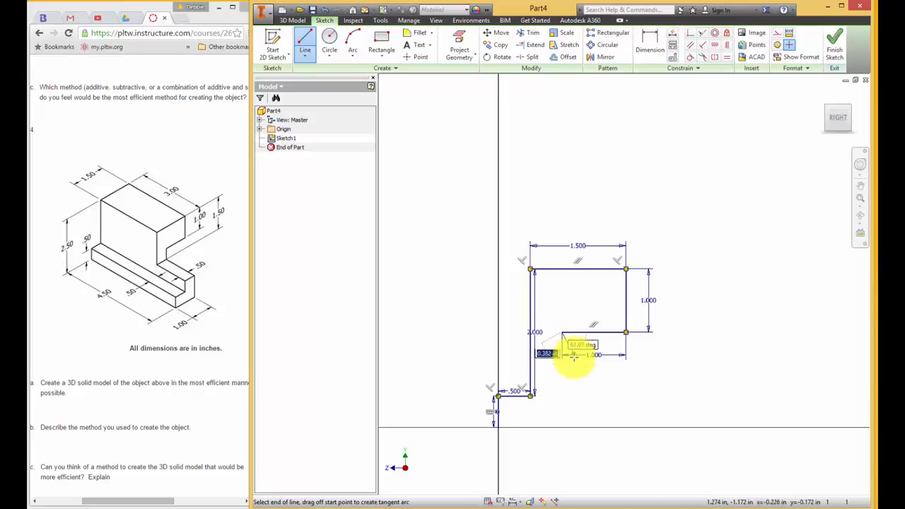
click(560, 426)
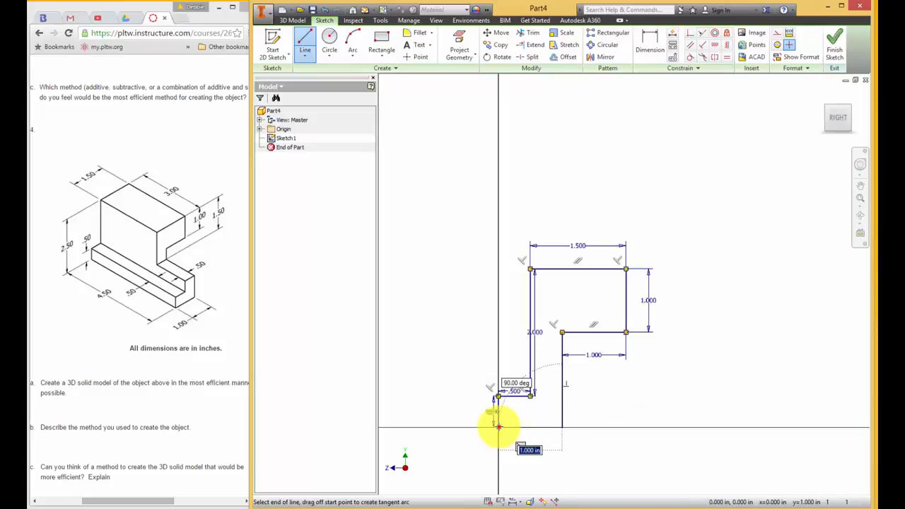
click(499, 426)
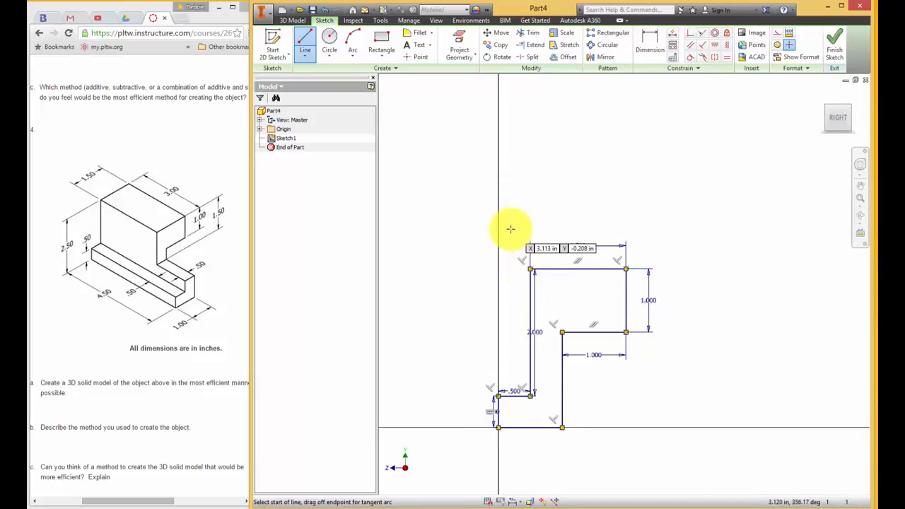
click(306, 43)
key(Escape)
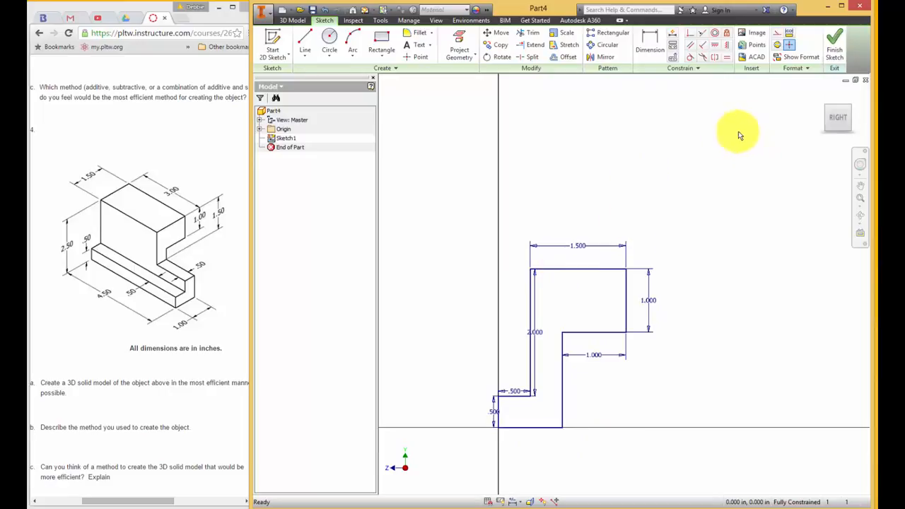
Extrude the closed profile 4.5 in into a solid
click(823, 96)
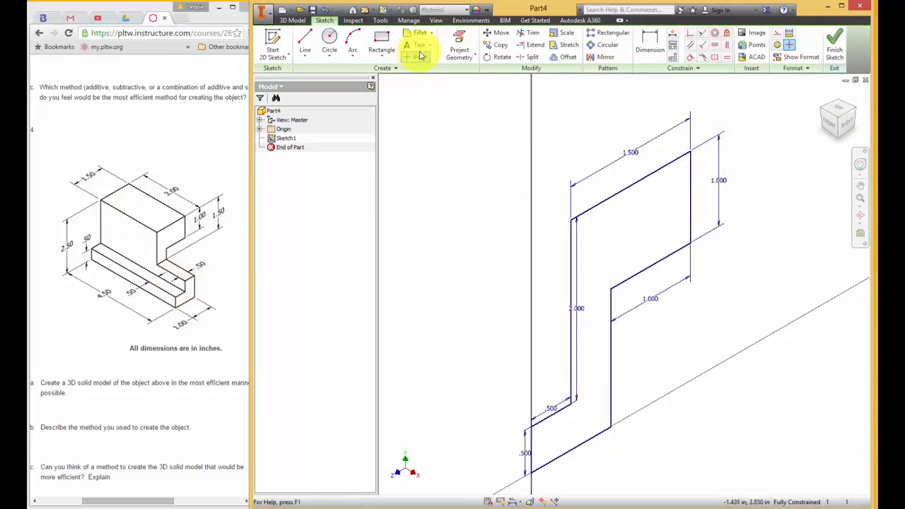
click(294, 20)
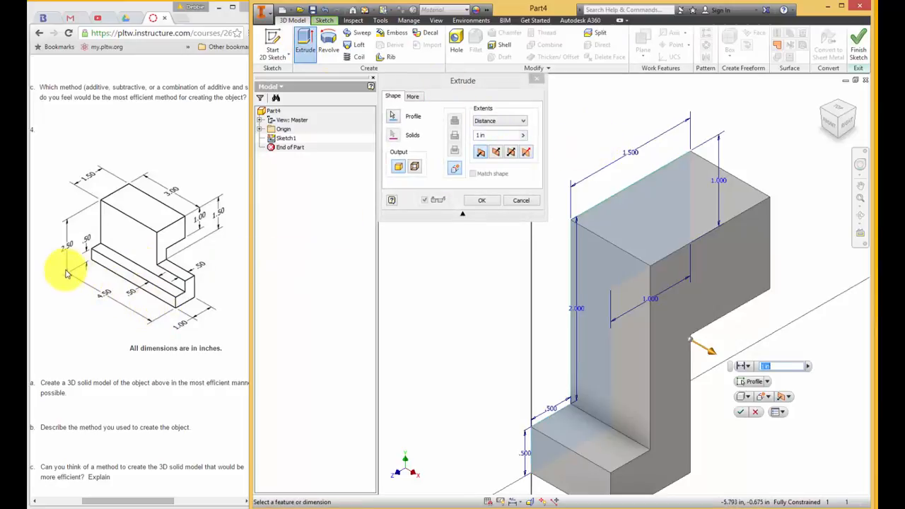
click(498, 134)
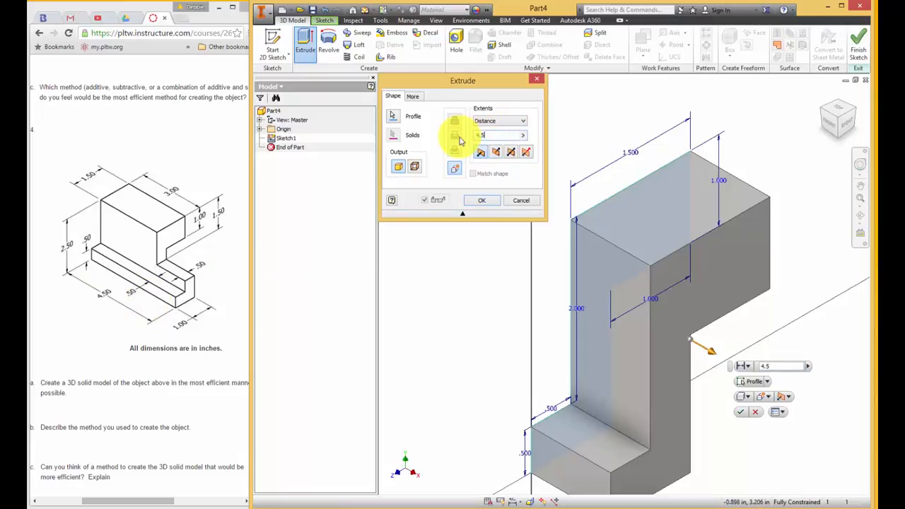
key(Return)
scroll(432, 182, down, 5)
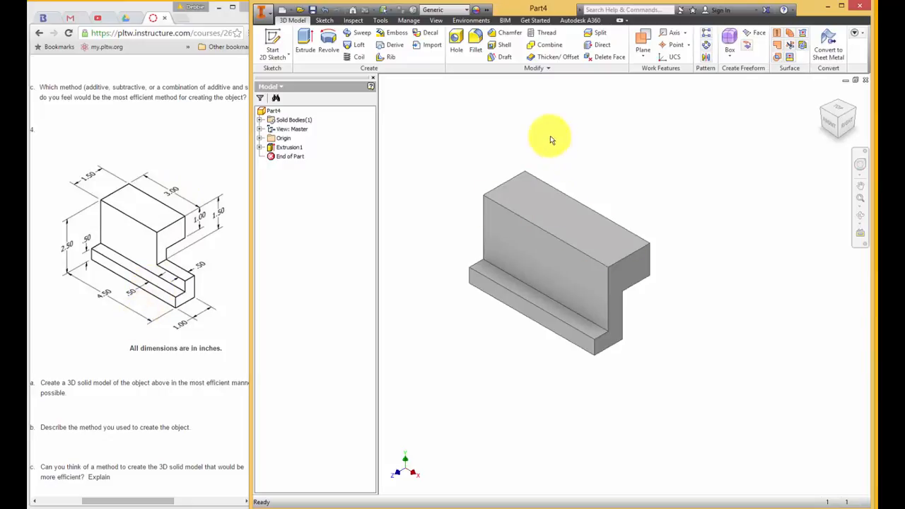
Start a sketch on the large upper front face and project that face's edges into it
click(280, 39)
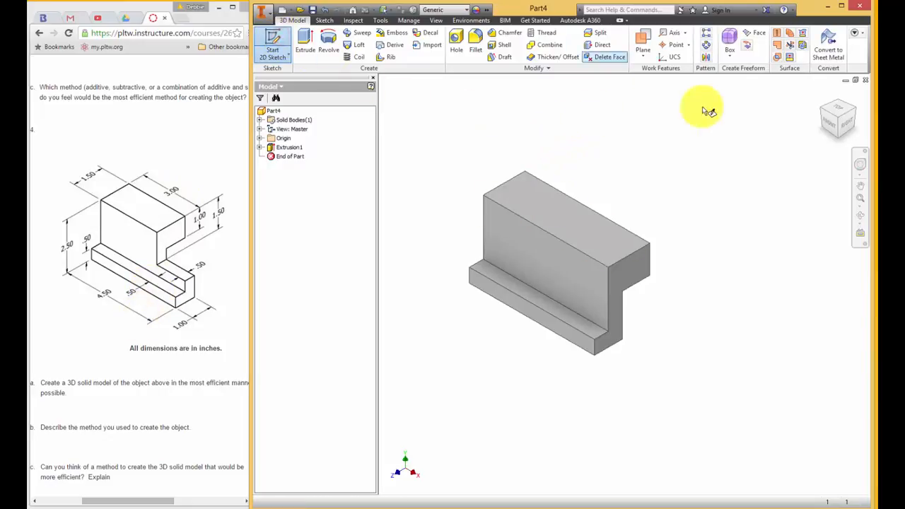
click(582, 283)
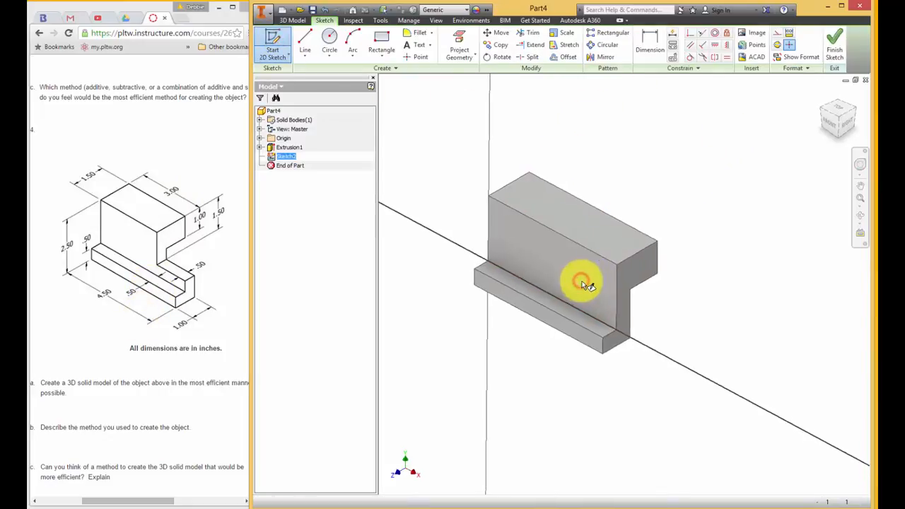
click(459, 44)
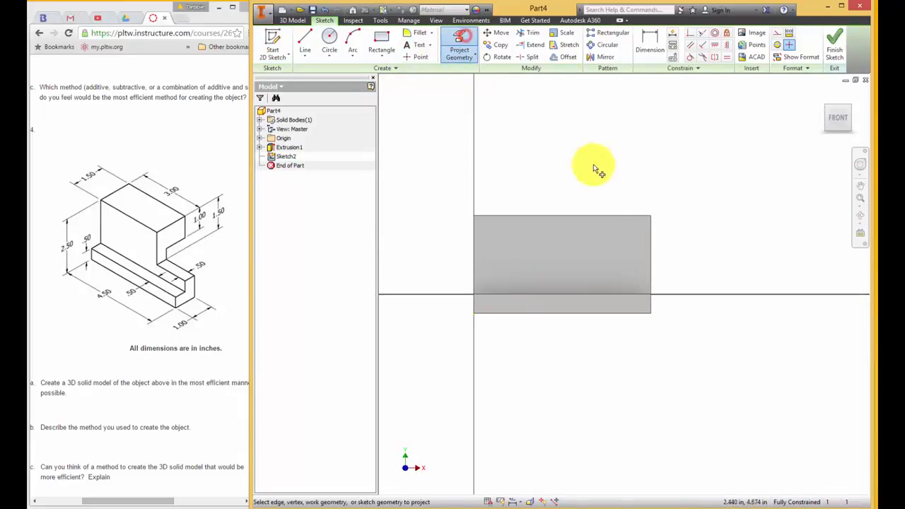
click(623, 232)
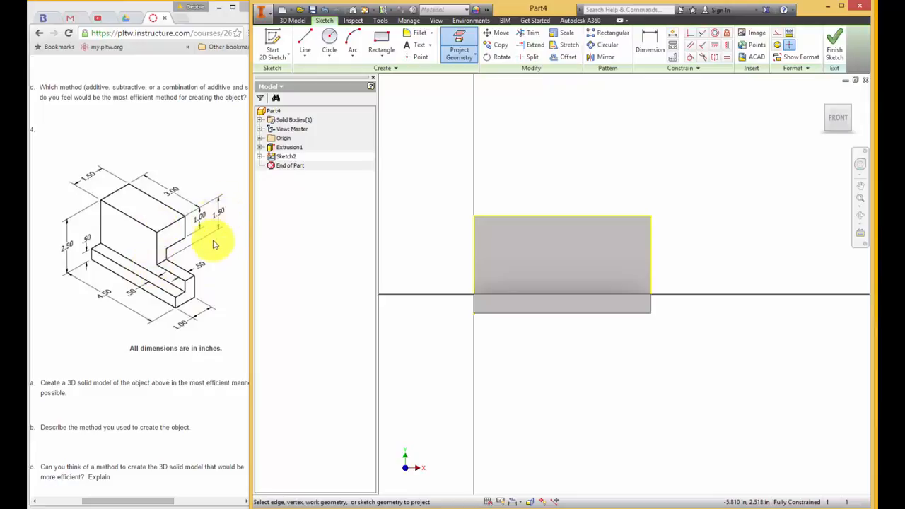
Draw a 1.5 in line along the top edge of the projected face
click(303, 35)
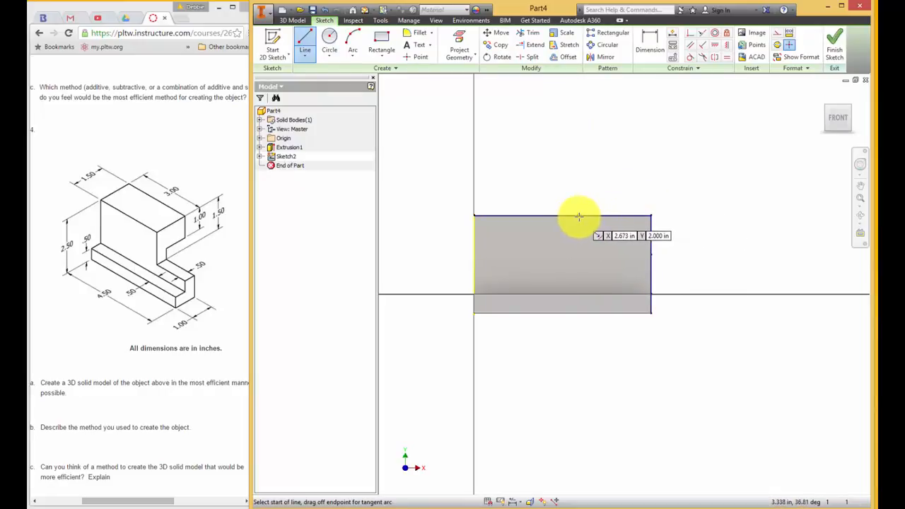
click(578, 217)
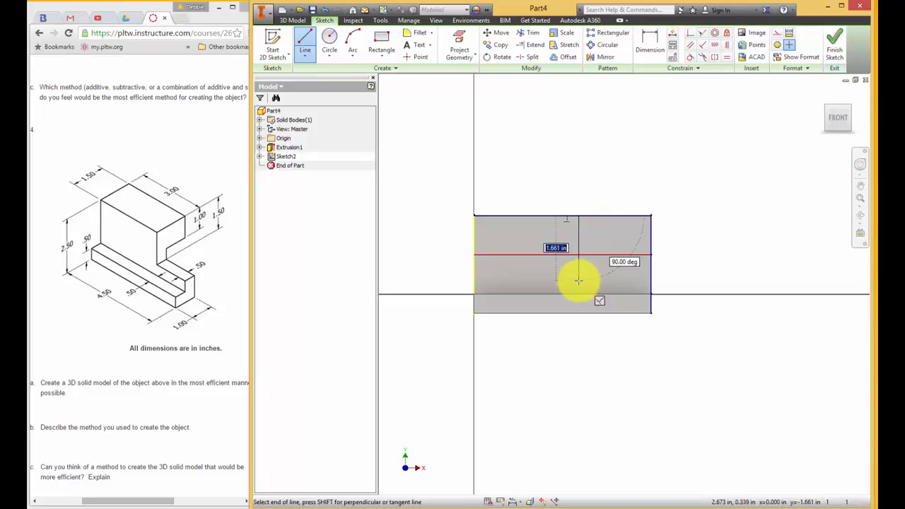
key(Return)
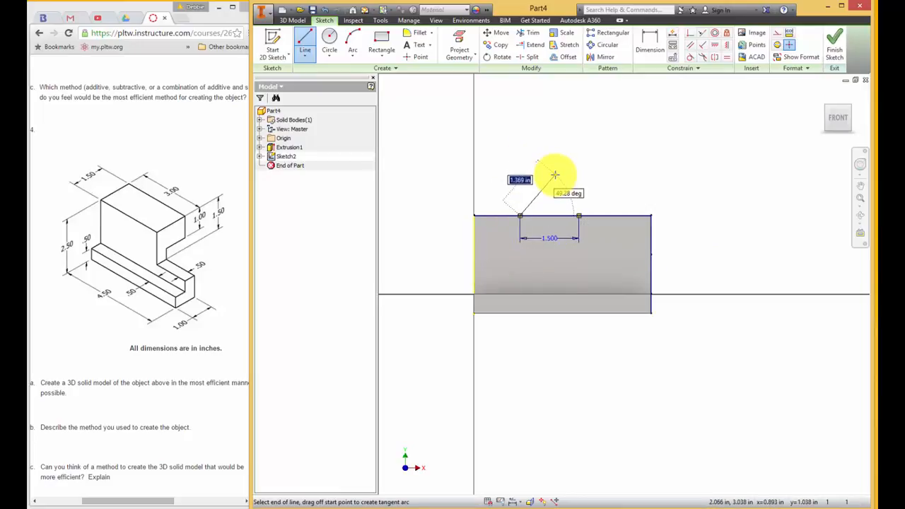
key(Escape)
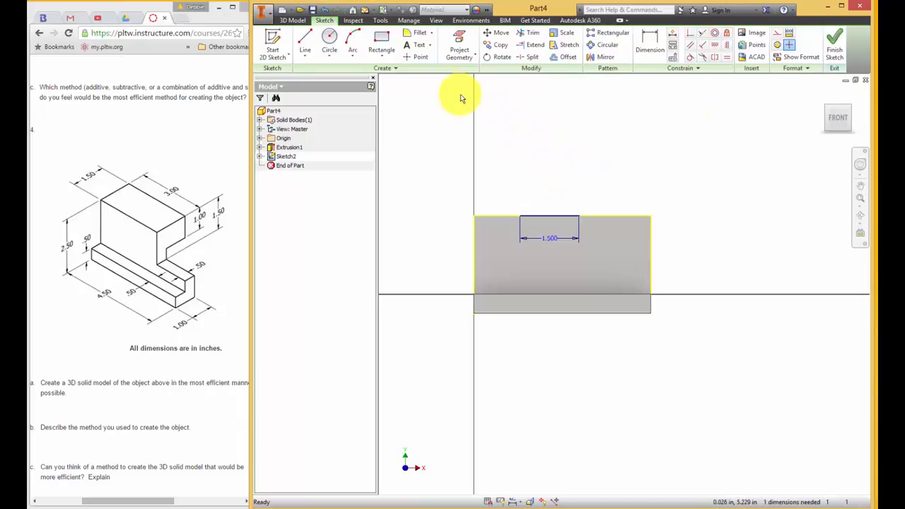
Undo the 1.5 in line drawn along the face's top edge
click(324, 11)
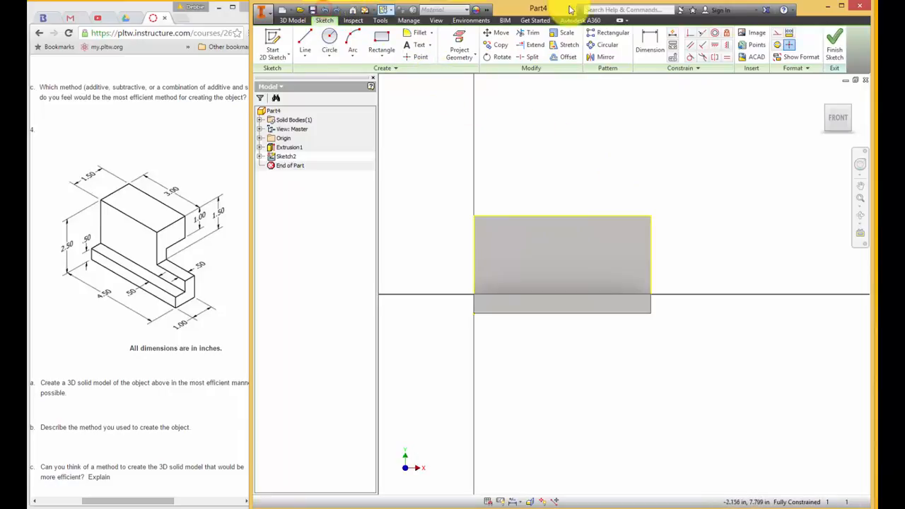
click(305, 39)
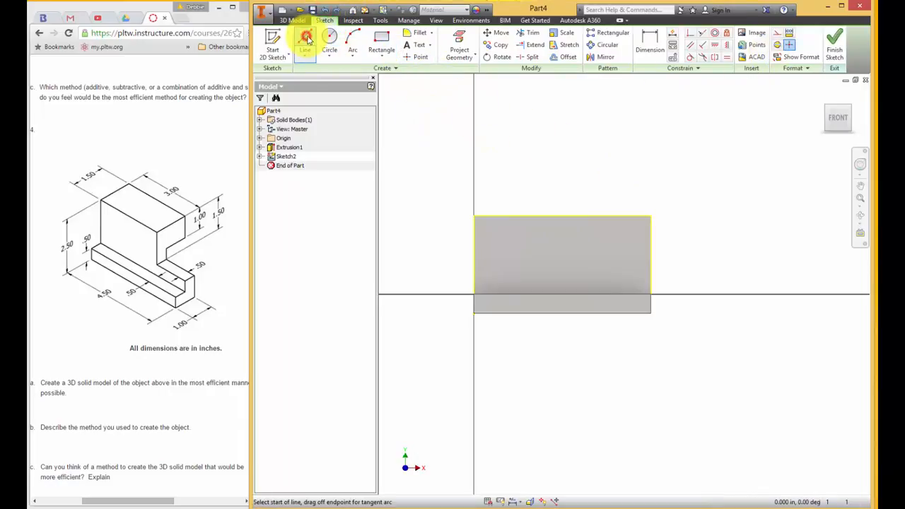
click(590, 217)
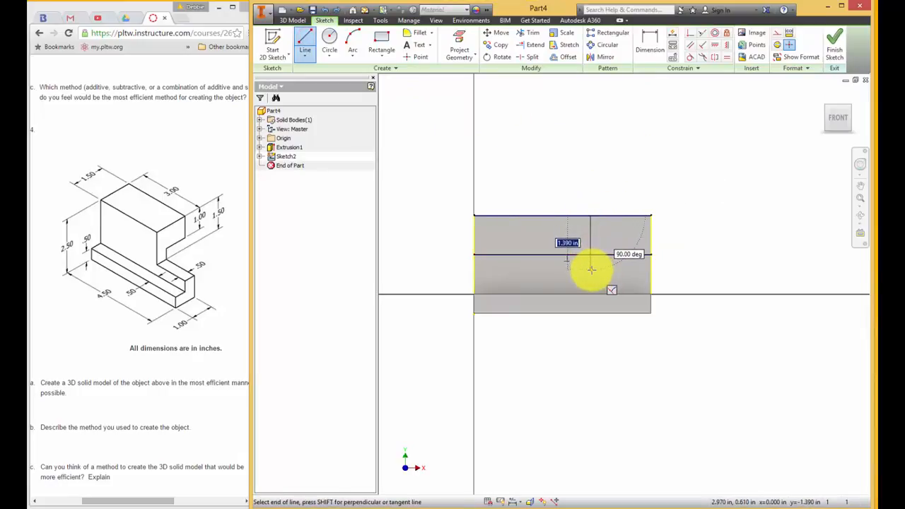
click(546, 254)
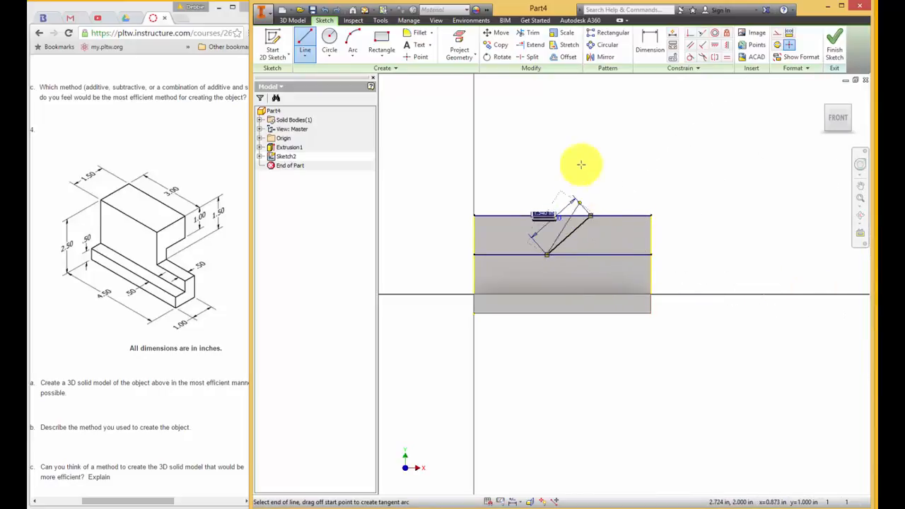
click(324, 12)
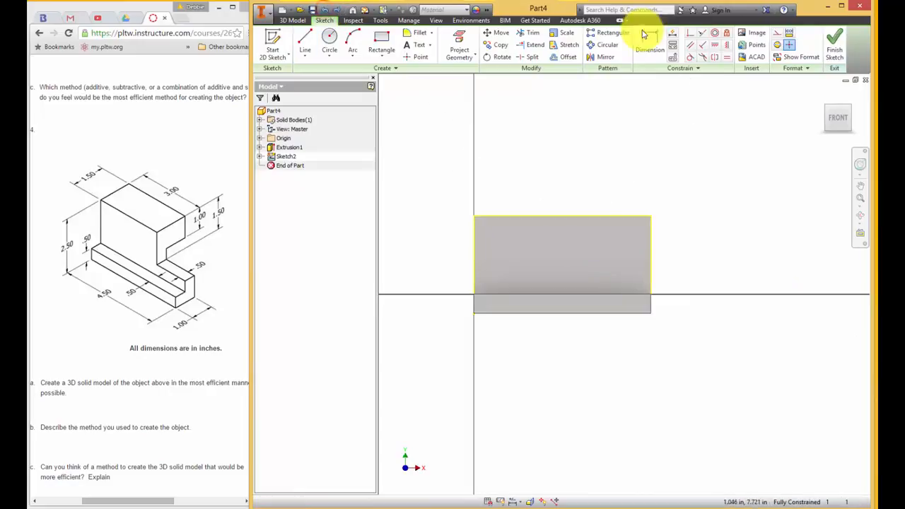
Sketch a horizontal line about 1.79 in long inward from the face's right edge, continuing with a vertical line up to the top edge
click(305, 44)
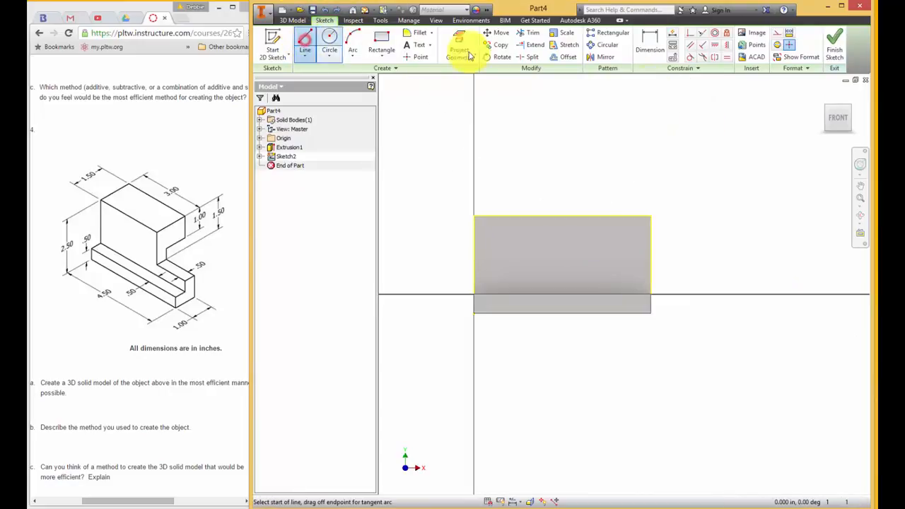
click(650, 272)
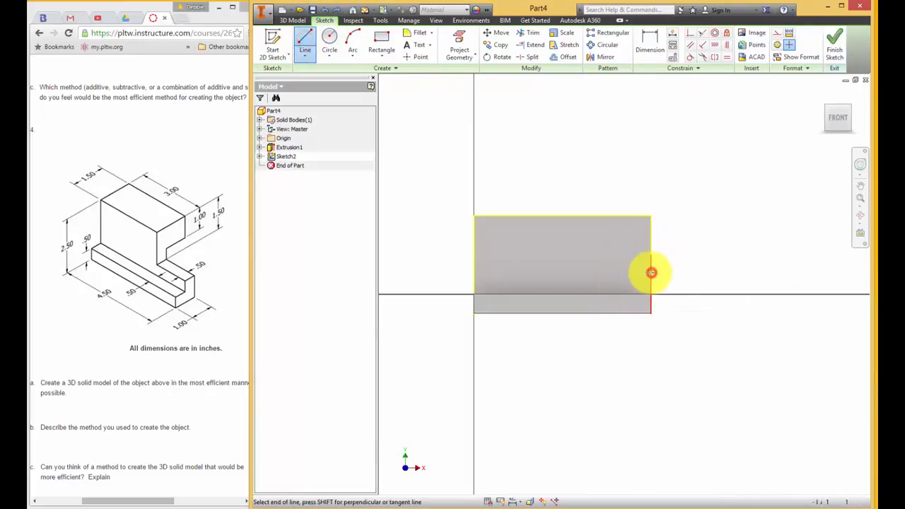
click(579, 271)
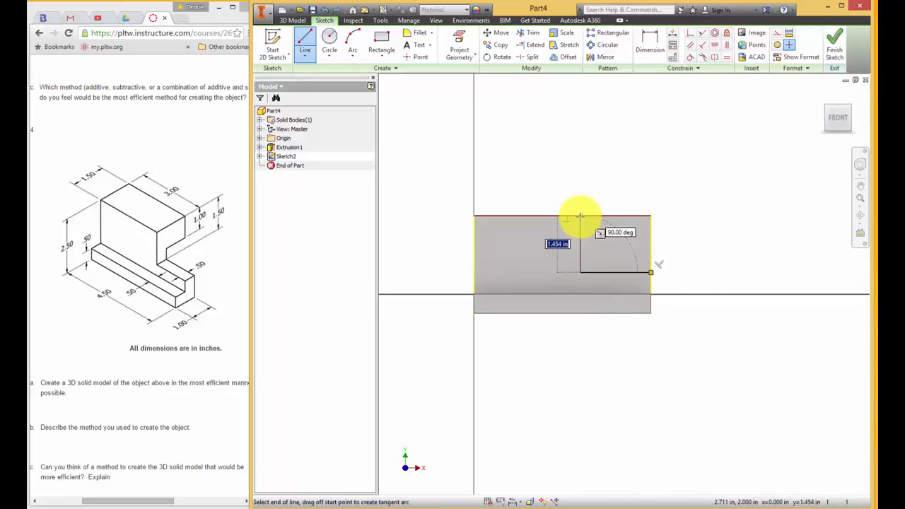
click(579, 216)
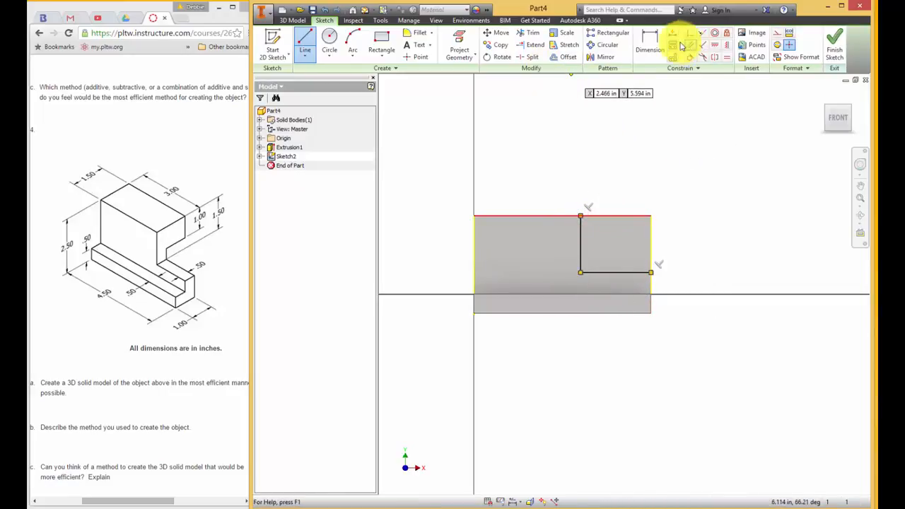
Dimension the corner notch's horizontal line to 1.5 in and its vertical line to 1.5 in
click(650, 41)
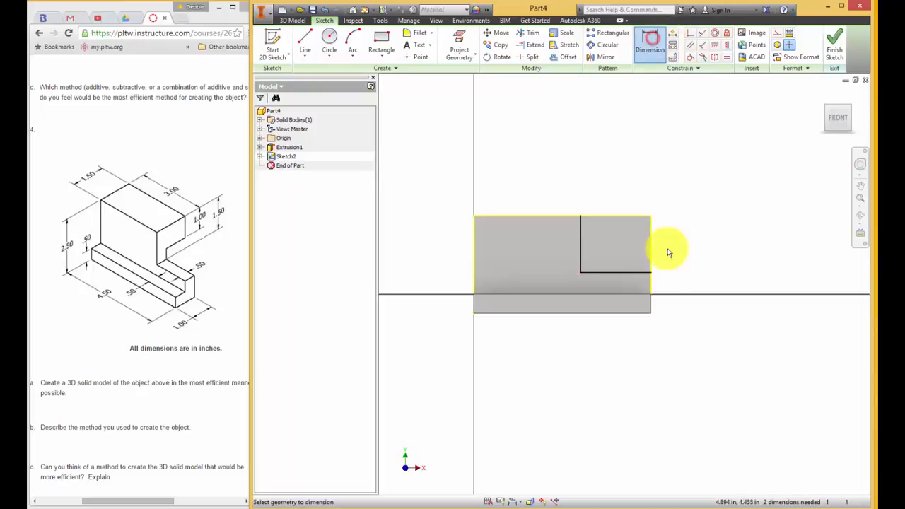
click(617, 274)
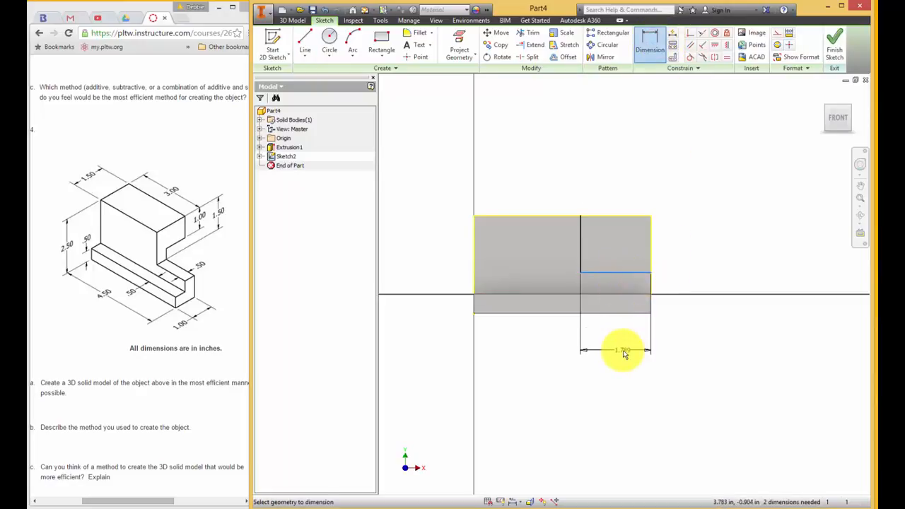
click(624, 351)
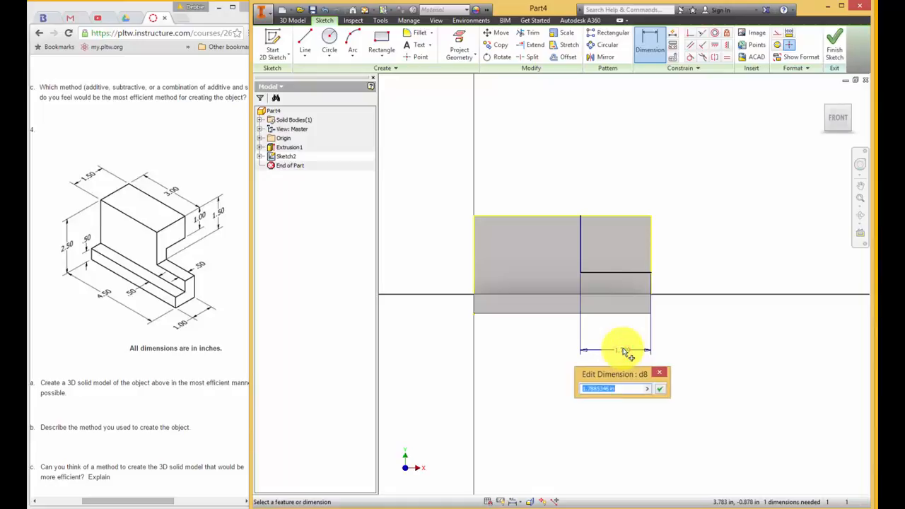
text(1.5)
key(Return)
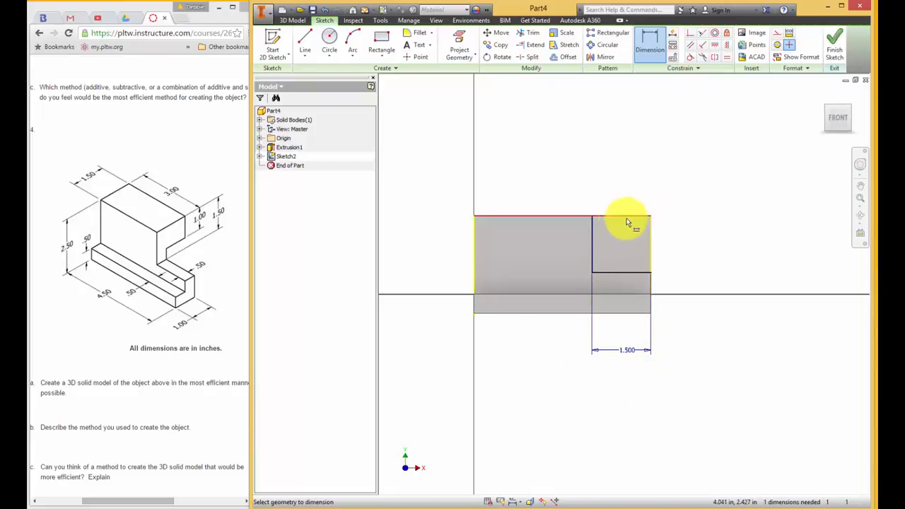
click(593, 241)
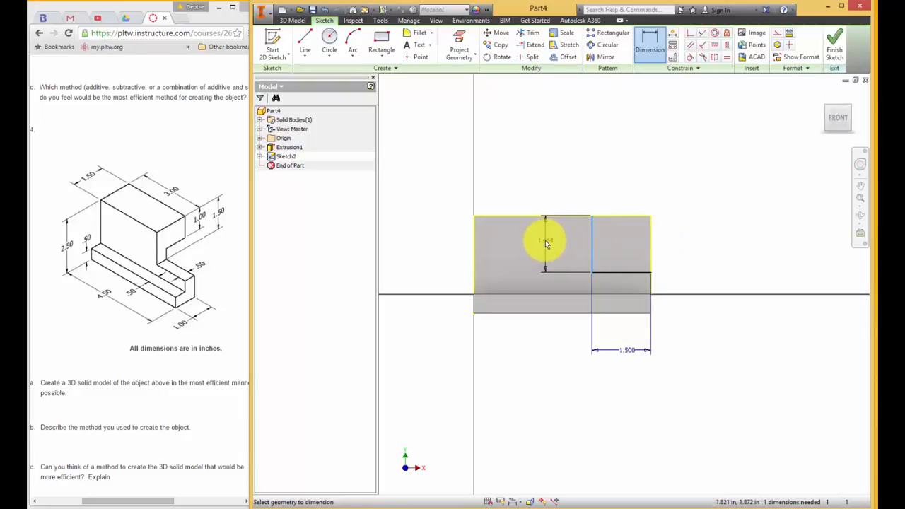
click(436, 241)
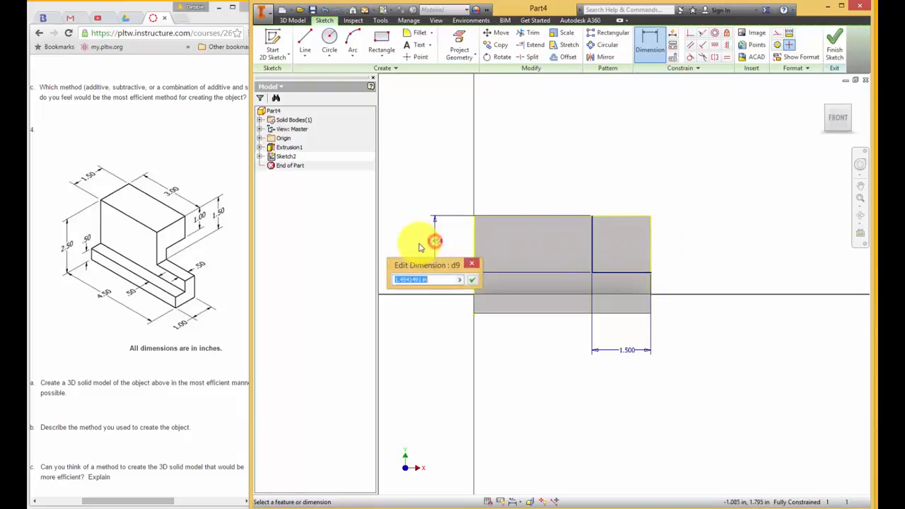
text(1.5)
key(Return)
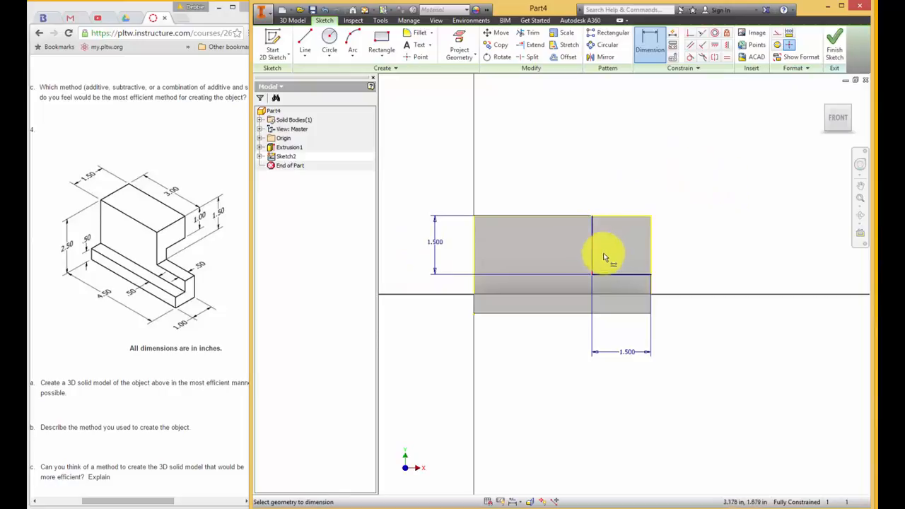
Finish the sketch and extrude the 1.5 in corner square as a cut through all of the solid
click(836, 35)
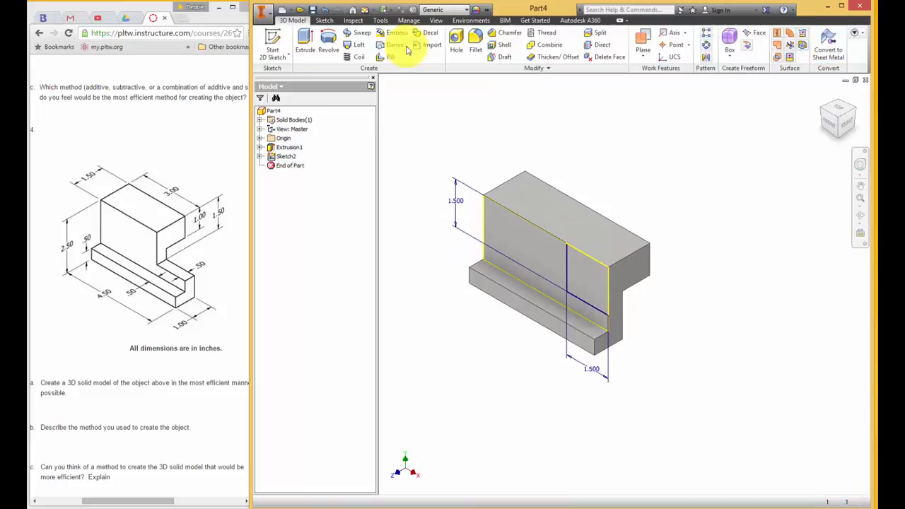
click(308, 36)
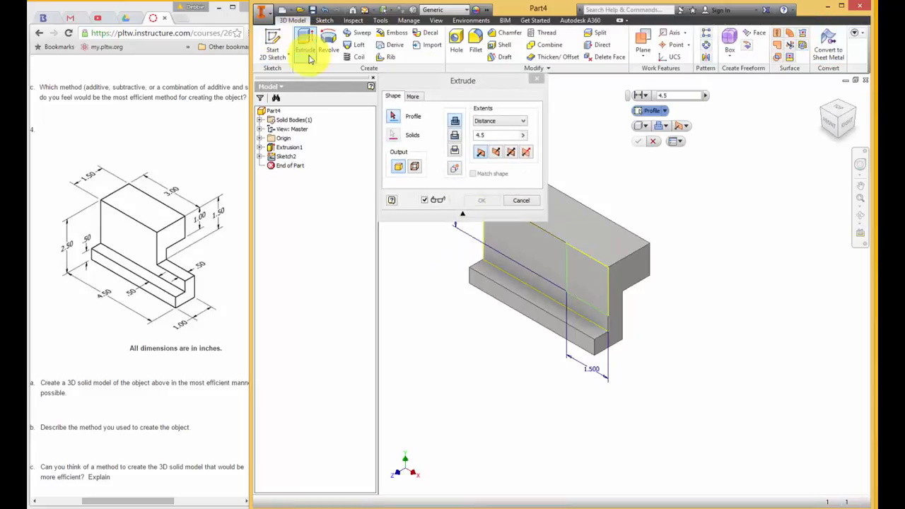
click(596, 282)
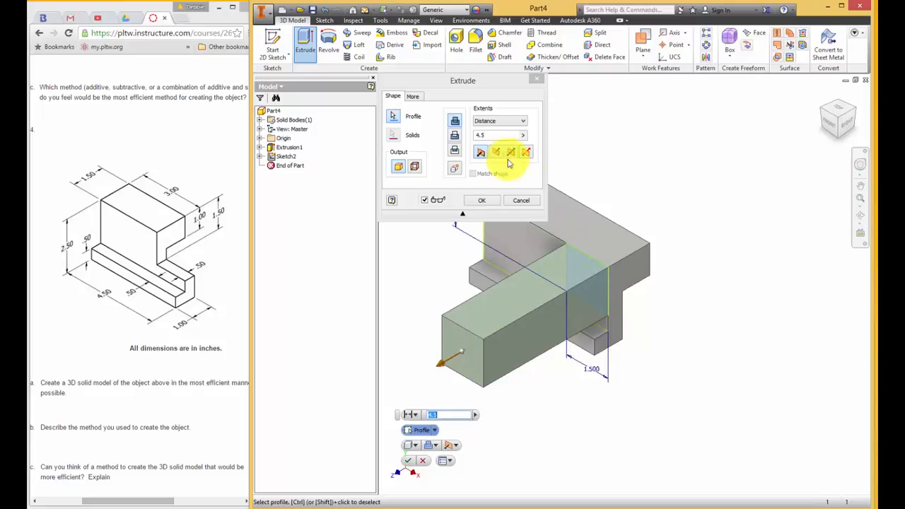
click(454, 135)
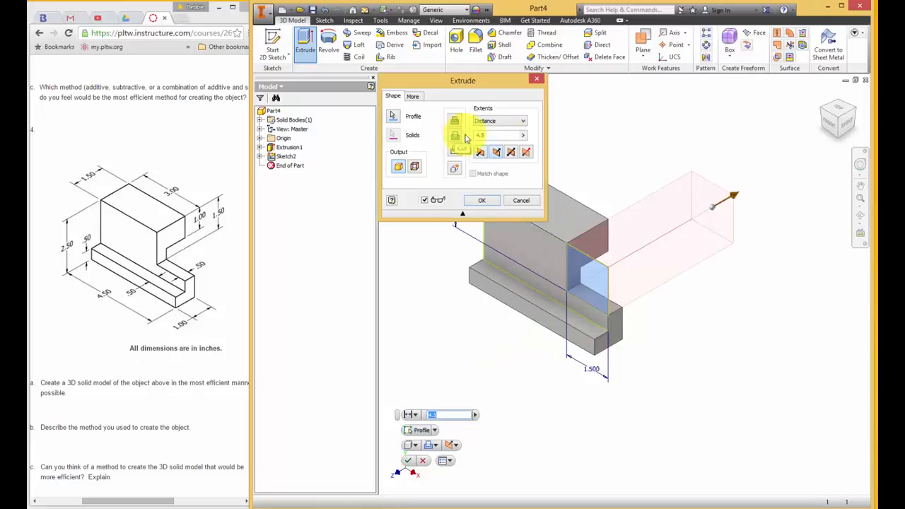
click(523, 121)
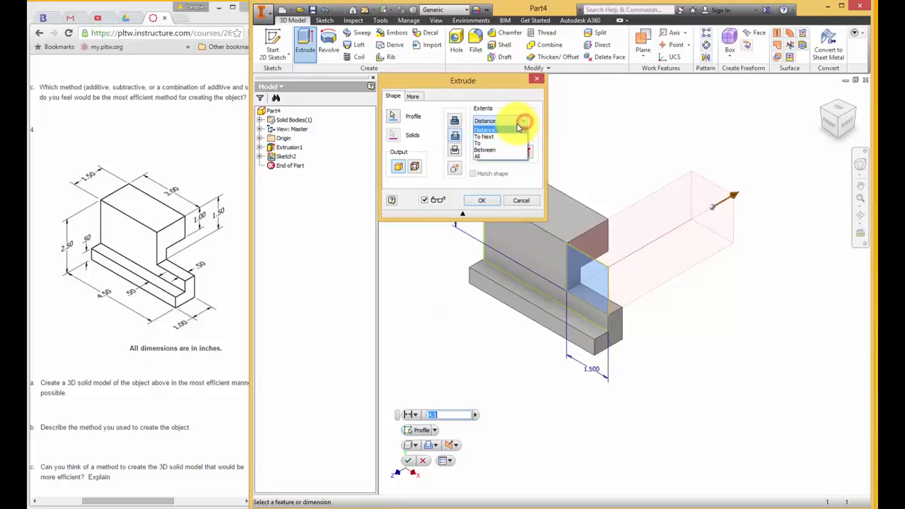
click(484, 159)
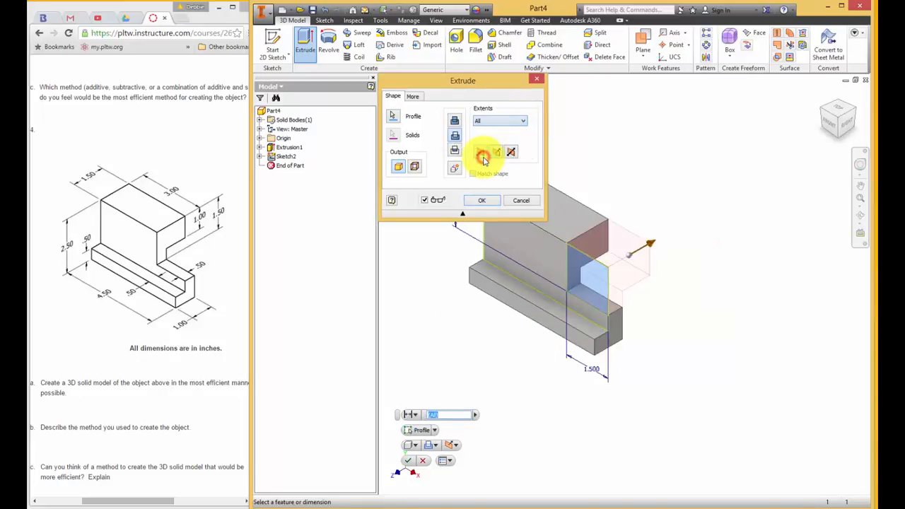
click(485, 201)
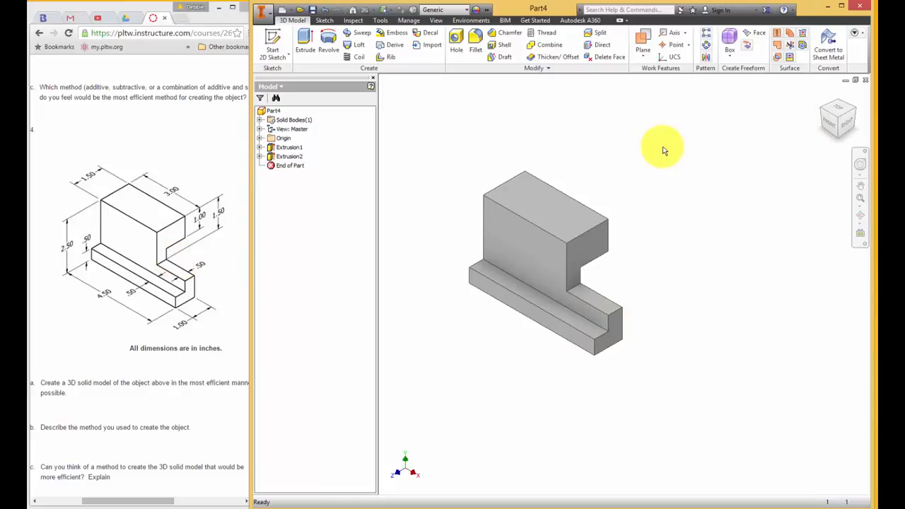
Start saving the part under a new name and browse to the Isos folder within IED on the STORAGE (E:) drive
click(262, 13)
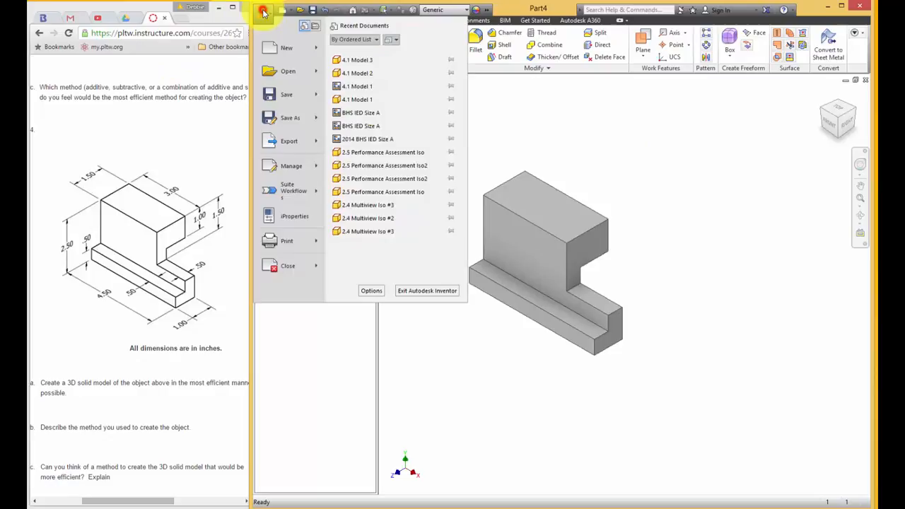
click(286, 127)
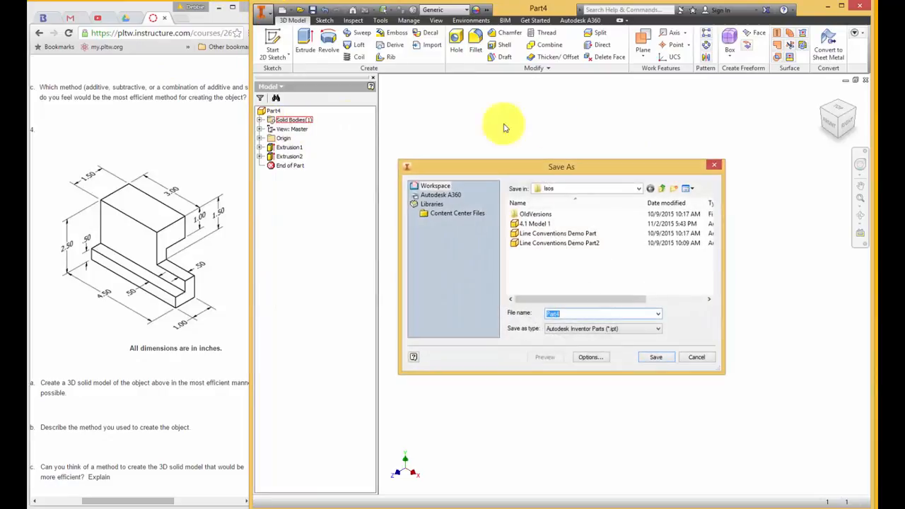
click(639, 189)
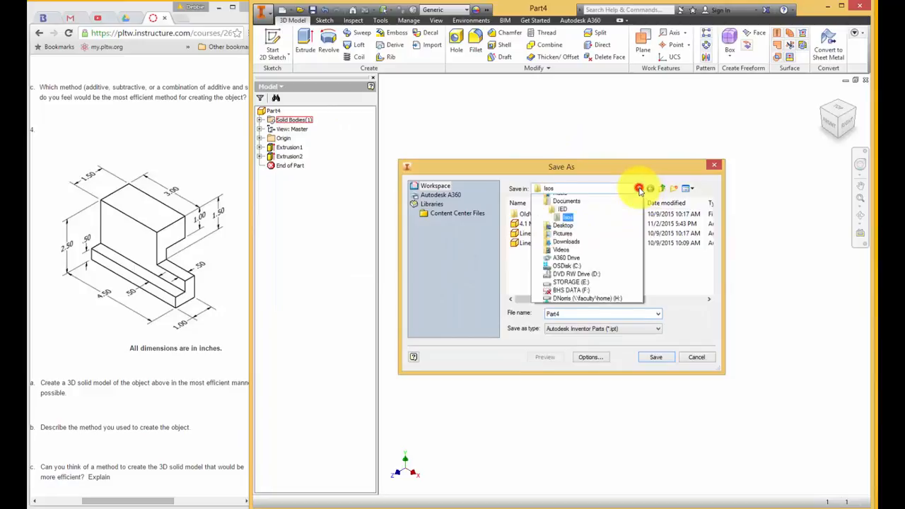
click(590, 339)
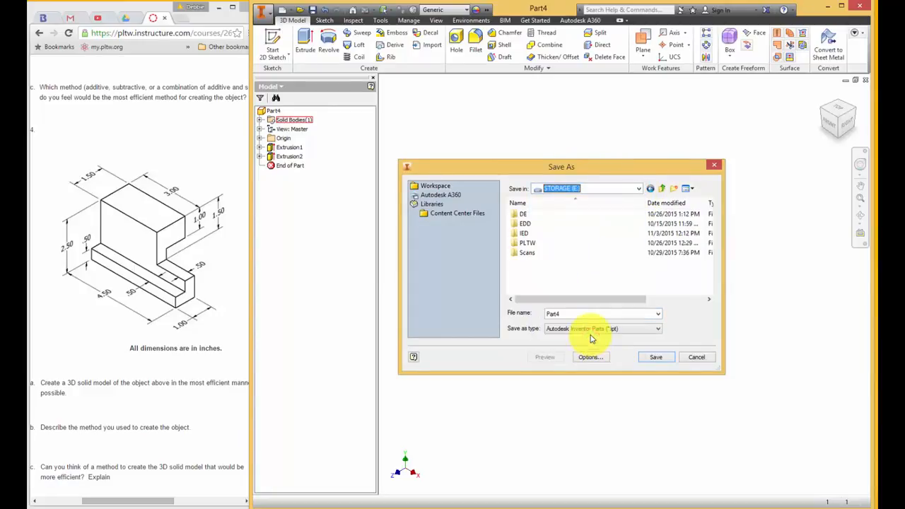
double_click(551, 235)
double_click(528, 232)
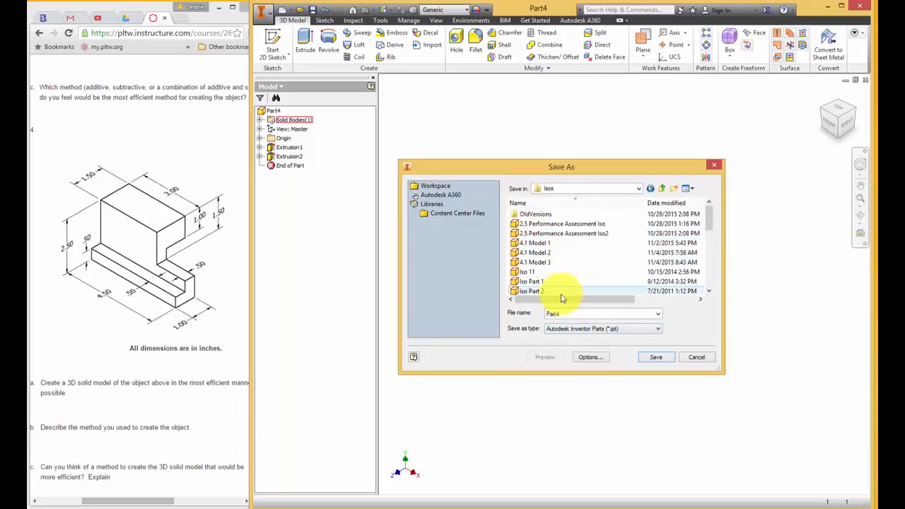
Save the part as 4.1 Model 4, reusing the 4.1 Model 3 name as a base and accepting the location outside the active project
click(550, 260)
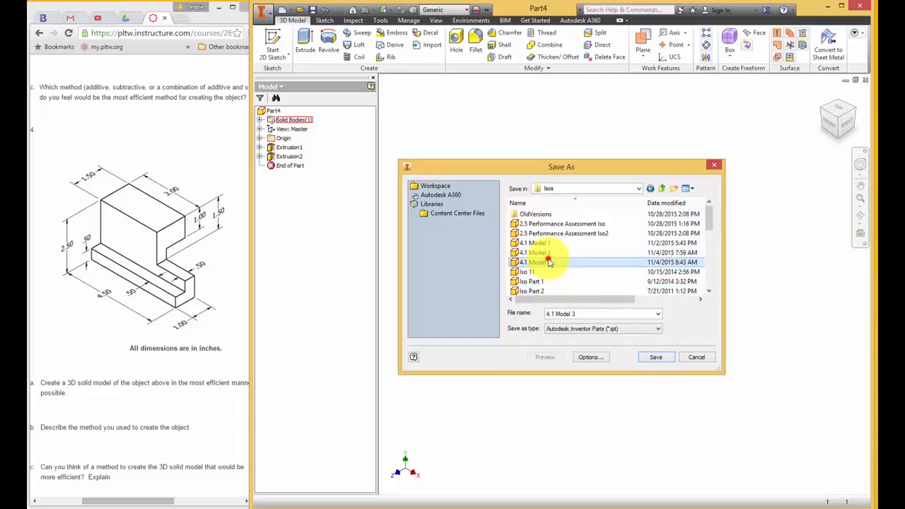
click(588, 313)
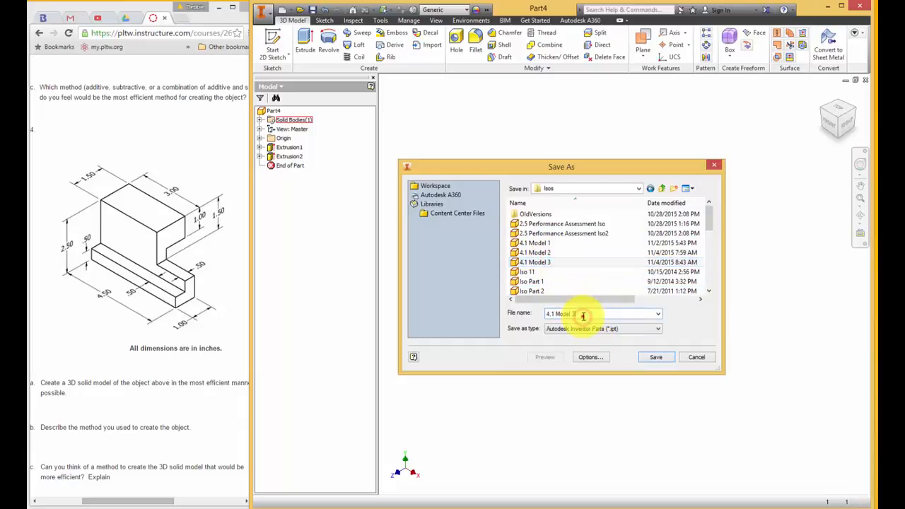
key(BackSpace)
text(4)
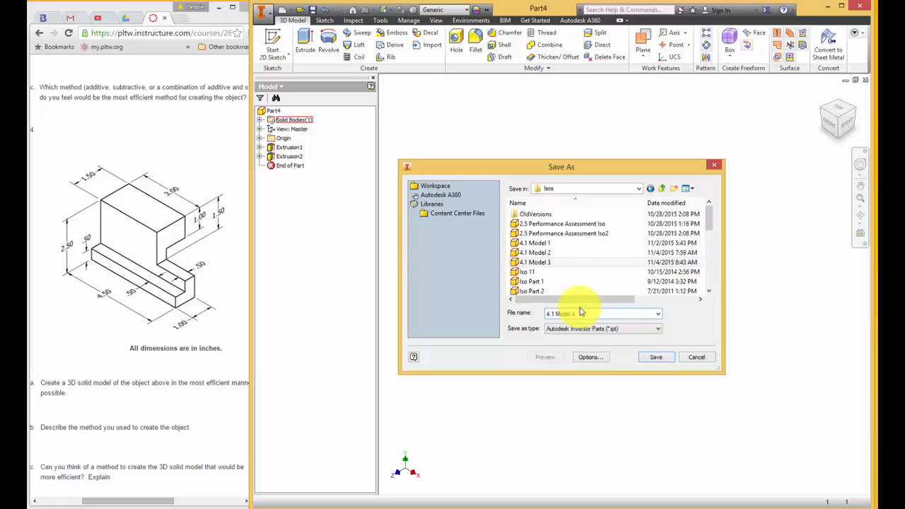
key(Return)
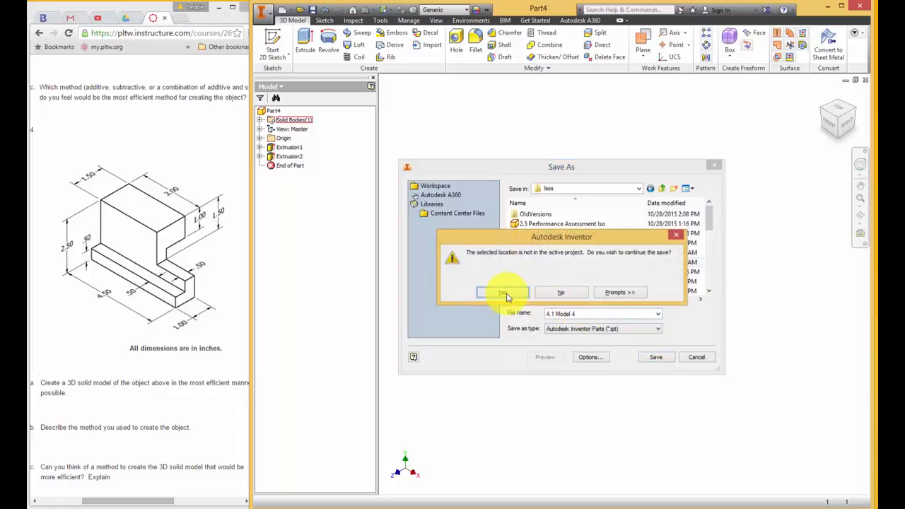
click(503, 294)
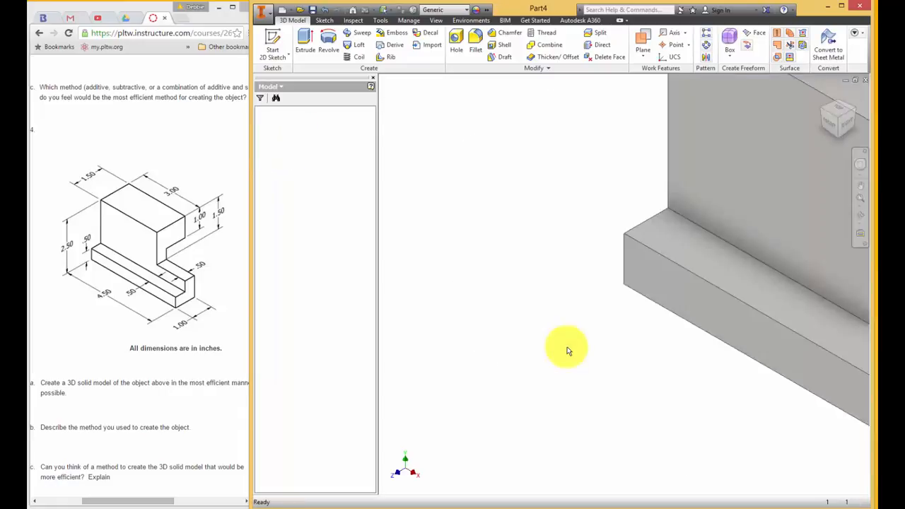